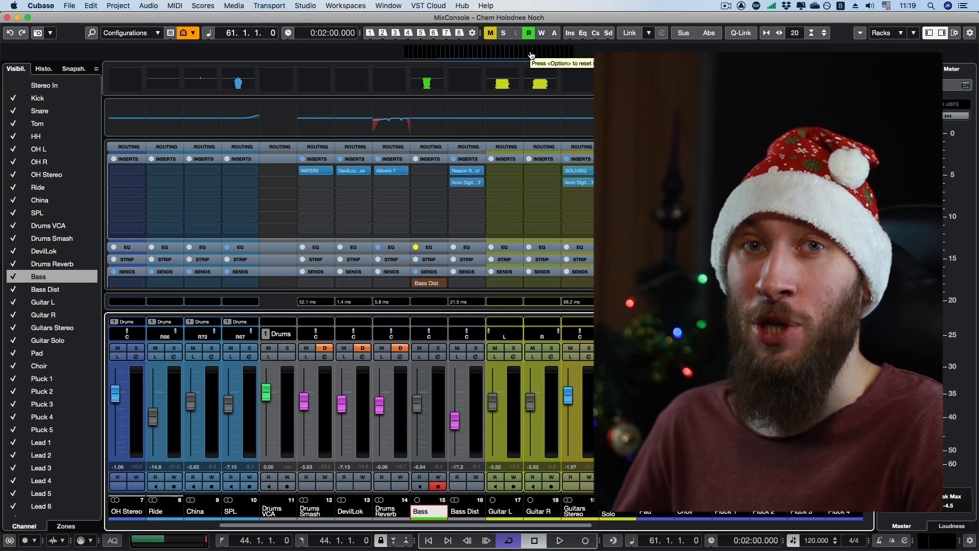
- Play the mix, solo the Bass channel, and audition it with the Bass Dist channel muted and then active again
{"action": "key", "text": "space"}
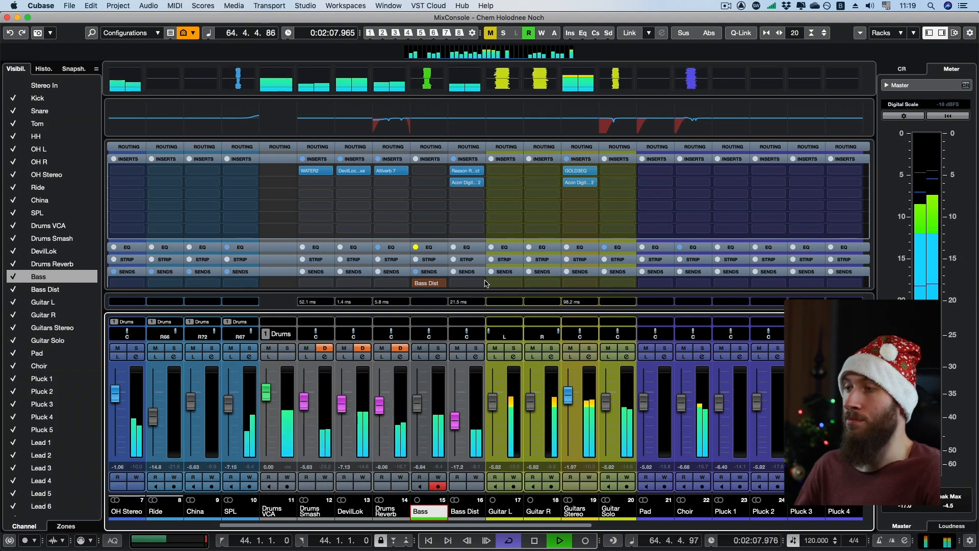
{"action": "left_click", "coordinate": [441, 350]}
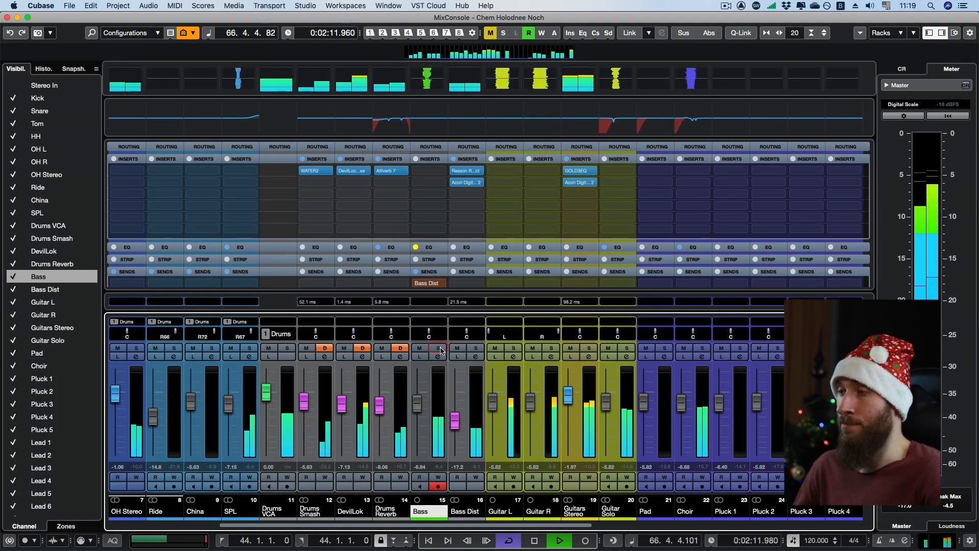
{"action": "left_click", "coordinate": [440, 350]}
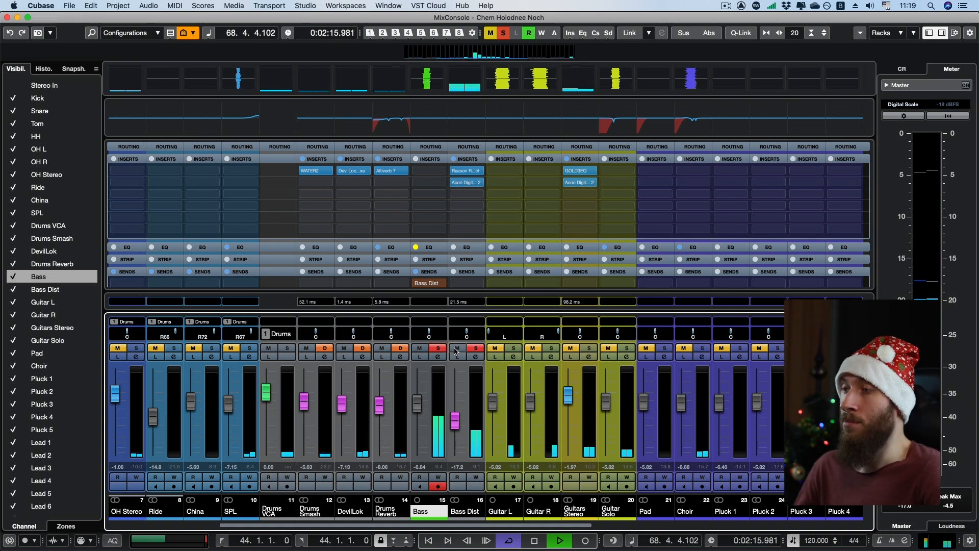
{"action": "left_click", "coordinate": [457, 348]}
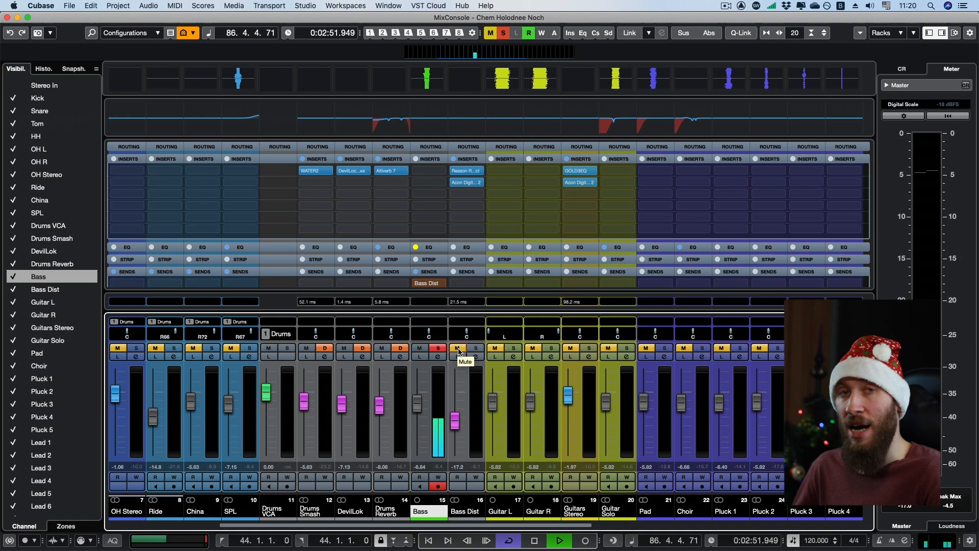
{"action": "left_click", "coordinate": [476, 348]}
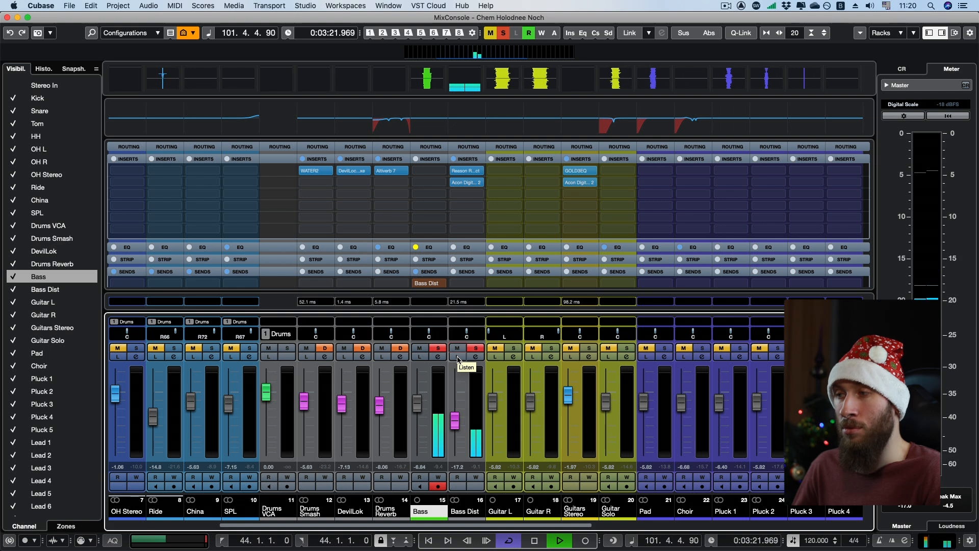
{"action": "key", "text": "space"}
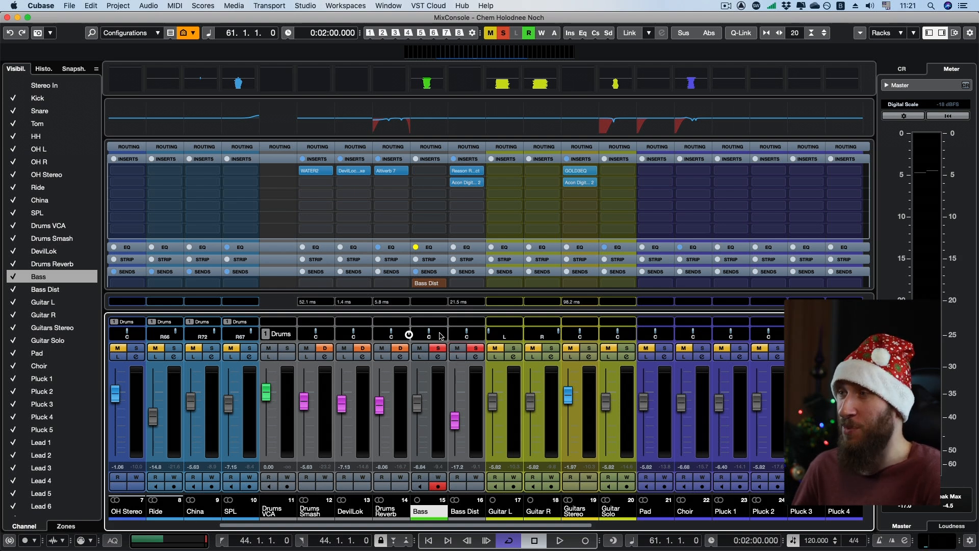
- Load the SurferEQ plug-in into the first insert slot of the Bass channel
{"action": "left_click", "coordinate": [441, 170]}
{"action": "type", "text": "surfer"}
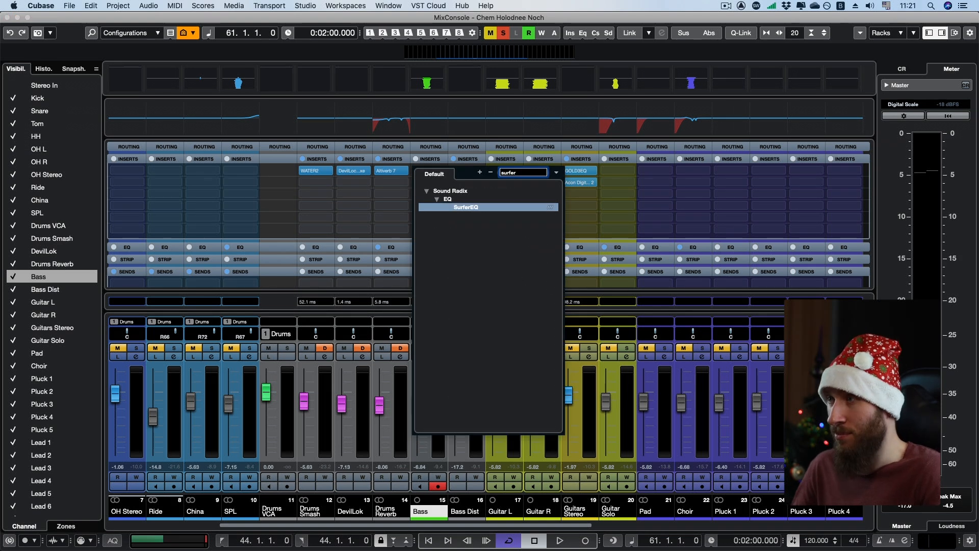
{"action": "key", "text": "Return"}
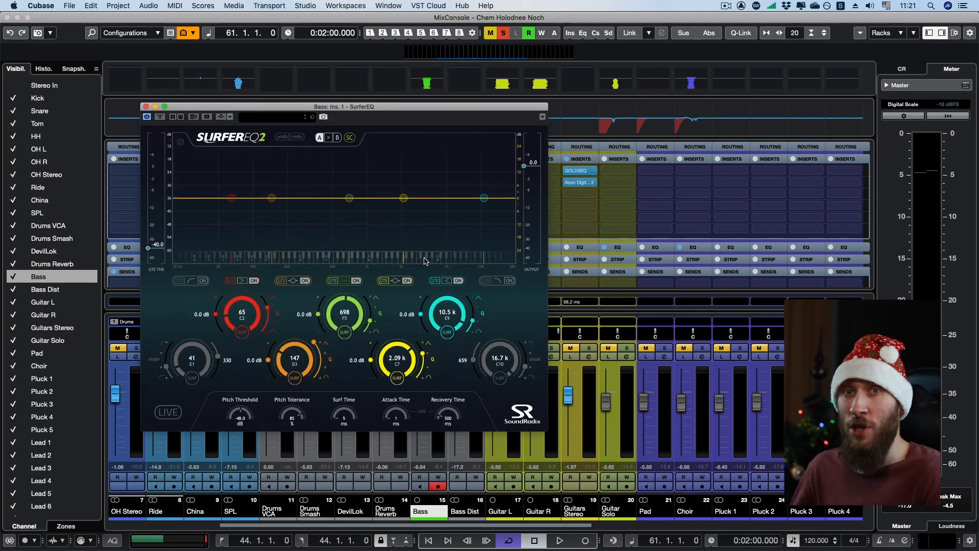
- Enable Surf pitch tracking on the red, green and cyan bands of SurferEQ
{"action": "left_click", "coordinate": [244, 334]}
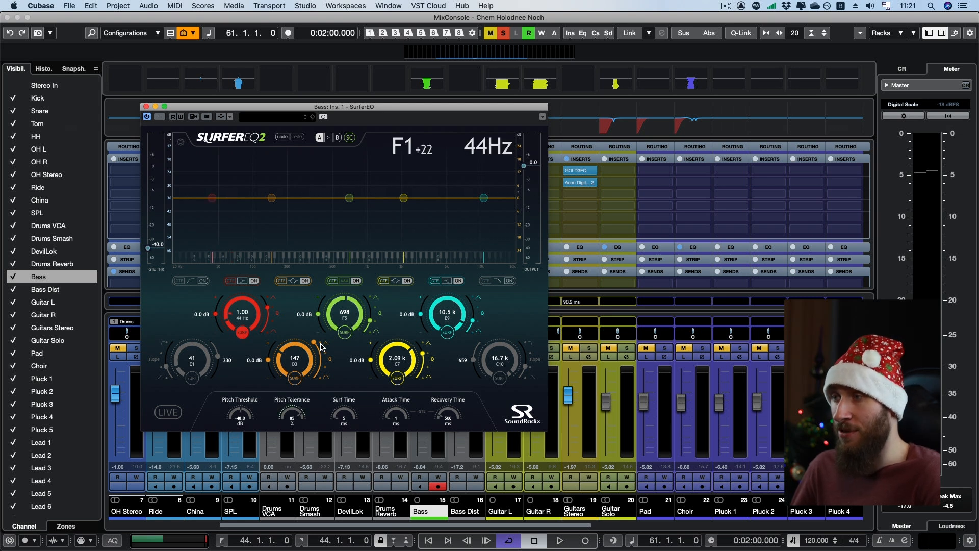
{"action": "left_click", "coordinate": [344, 332]}
{"action": "left_click", "coordinate": [442, 332]}
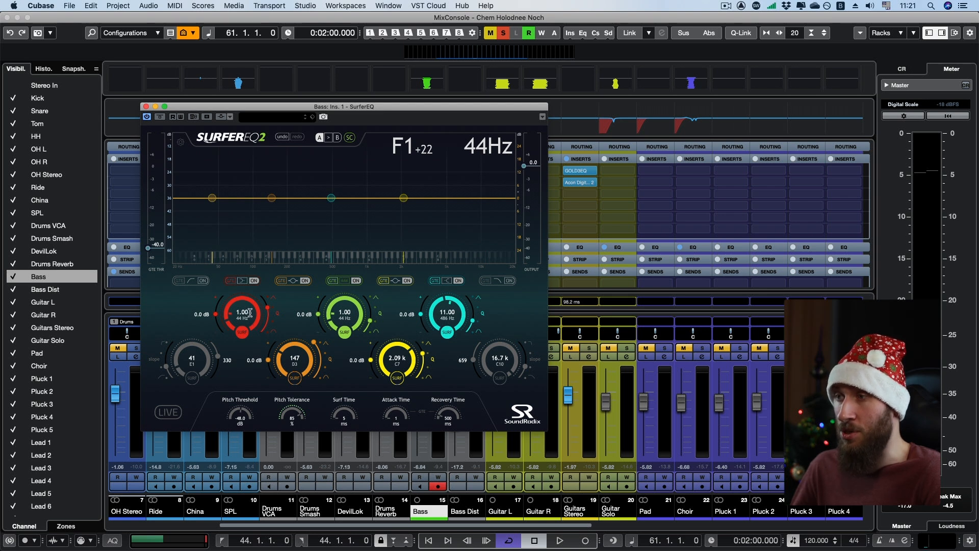
- Set the green band to harmonic 2 and the cyan band to harmonic 3
{"action": "left_click", "coordinate": [340, 312]}
{"action": "type", "text": "2"}
{"action": "key", "text": "Return"}
{"action": "left_click", "coordinate": [441, 313]}
{"action": "type", "text": "3"}
{"action": "key", "text": "Return"}
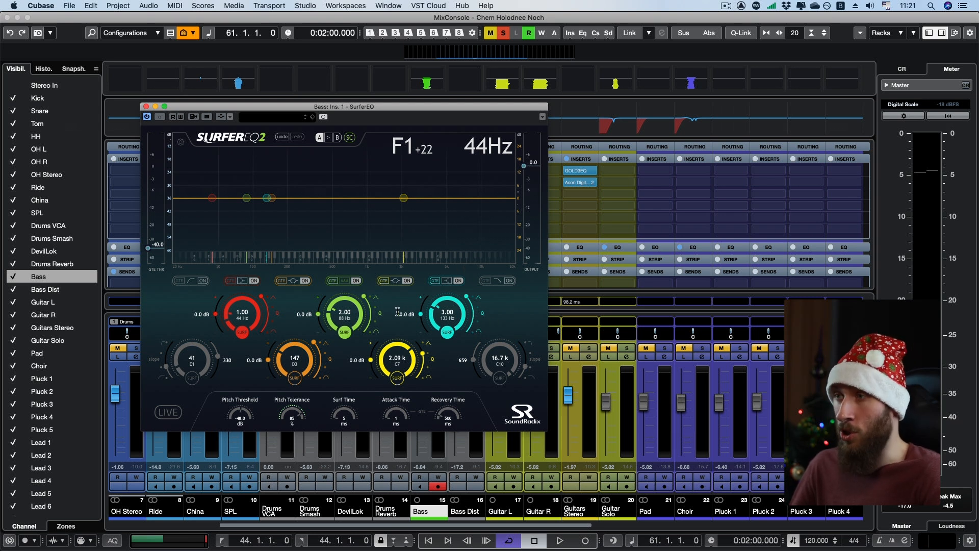
- During playback, boost the red band to 2.5 dB, cut the green band to -2.5 dB, and compare with SurferEQ bypassed
{"action": "key", "text": "space"}
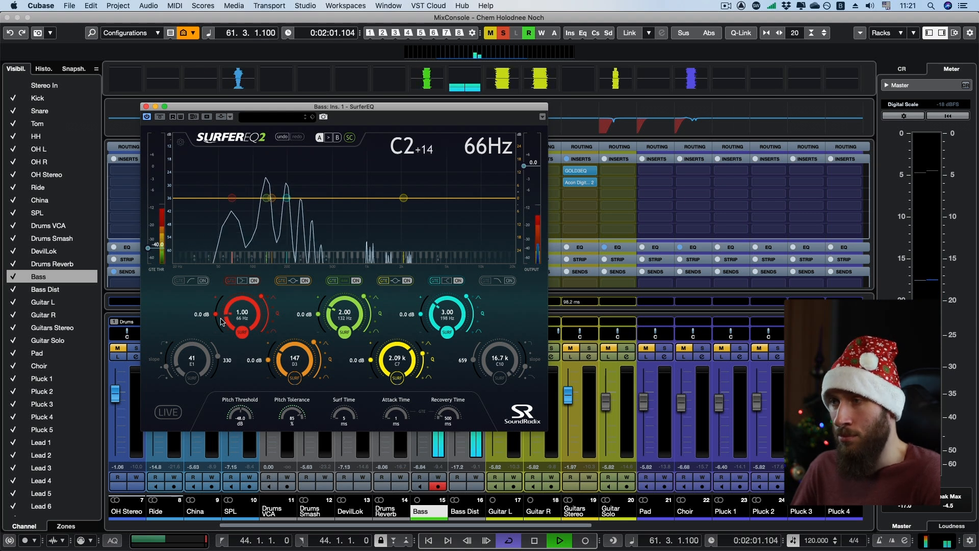
{"action": "left_click_drag", "start_coordinate": [215, 314], "coordinate": [216, 309]}
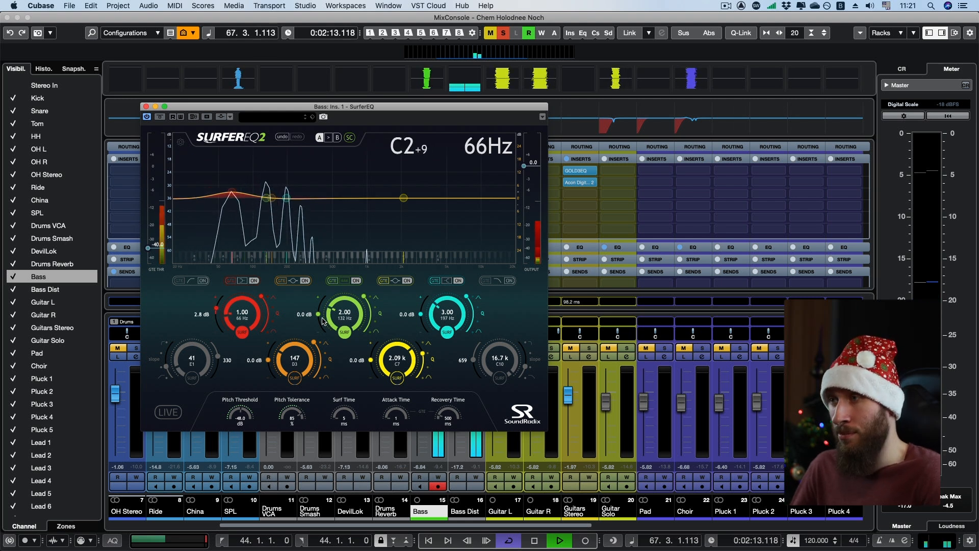
{"action": "mouse_move", "coordinate": [319, 315]}
{"action": "left_mouse_down"}
{"action": "mouse_move", "coordinate": [322, 301]}
{"action": "mouse_move", "coordinate": [320, 323]}
{"action": "left_mouse_up"}
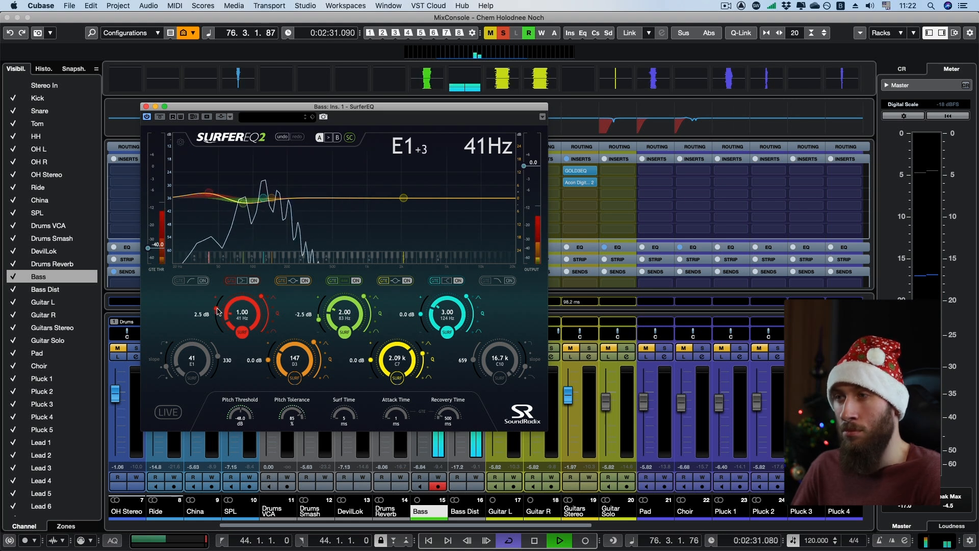
{"action": "left_click", "coordinate": [159, 117]}
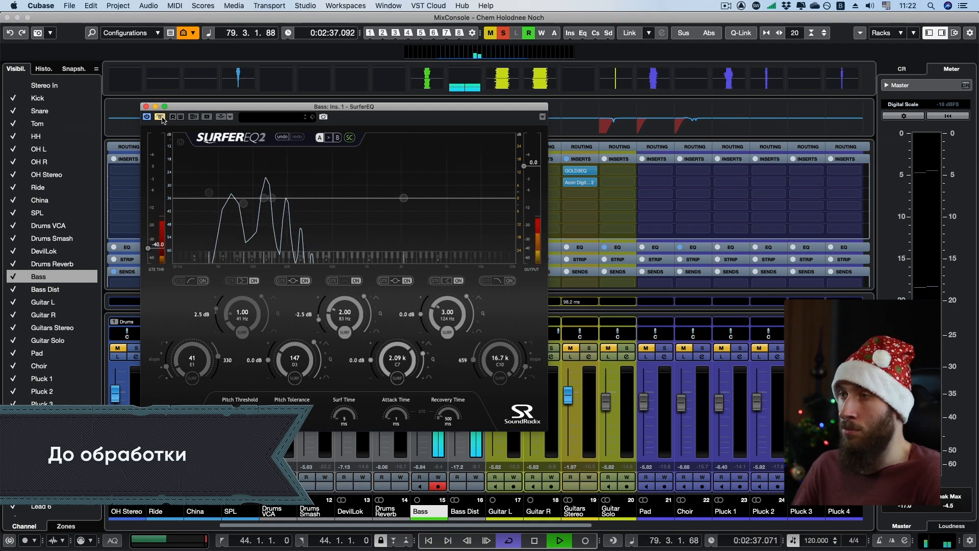
{"action": "left_click", "coordinate": [159, 116]}
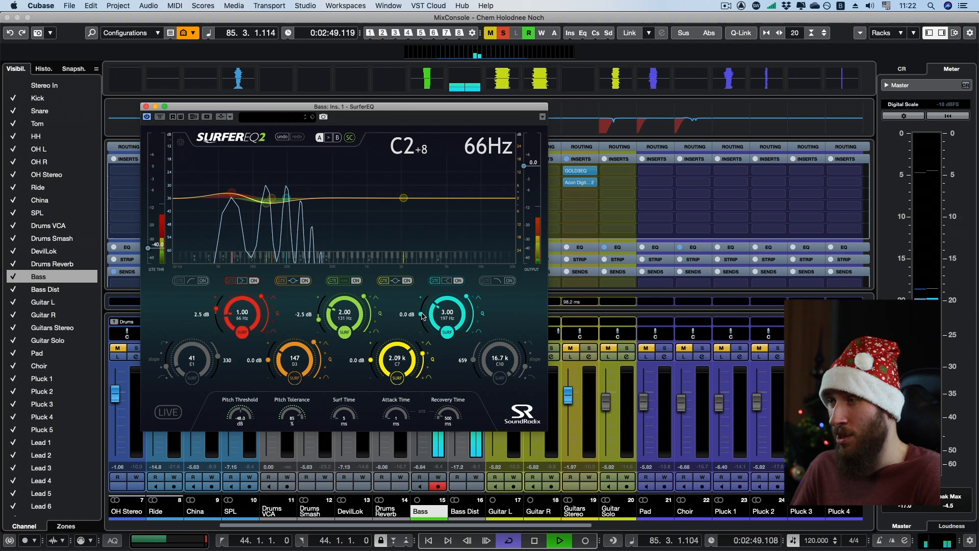
- Boost the cyan band to 2.5 dB, compare the bass with SurferEQ bypassed and active, and stop playback
{"action": "left_click_drag", "start_coordinate": [423, 315], "coordinate": [422, 308]}
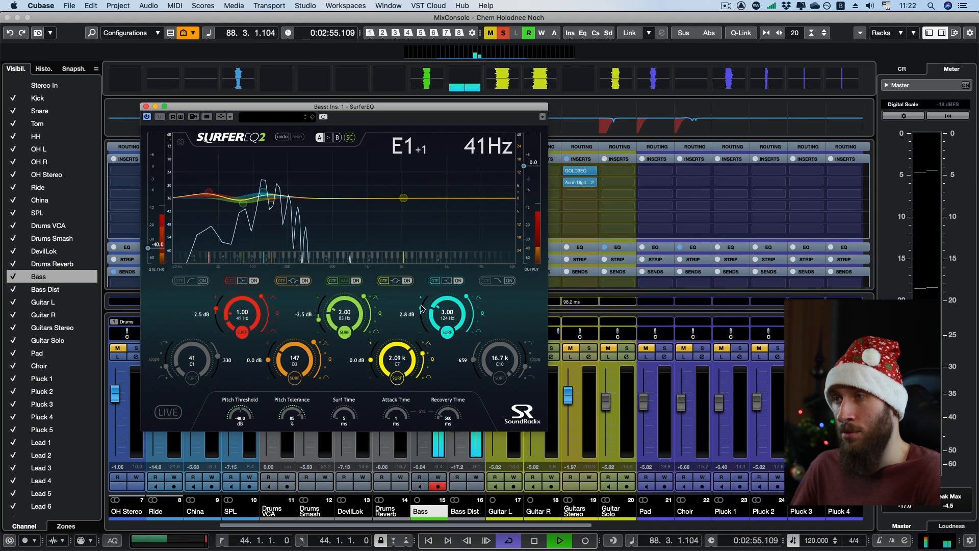
{"action": "left_click_drag", "start_coordinate": [421, 308], "coordinate": [421, 308]}
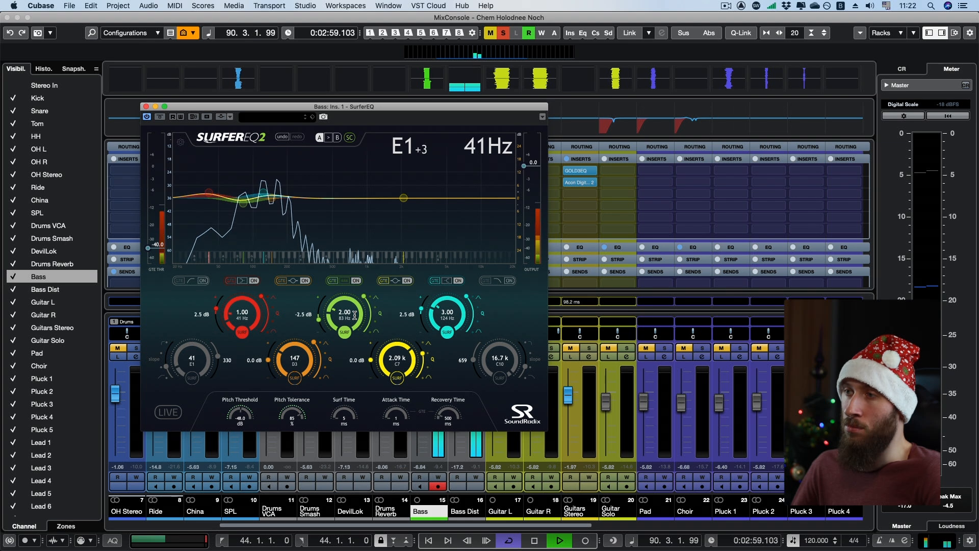
{"action": "left_click", "coordinate": [162, 117]}
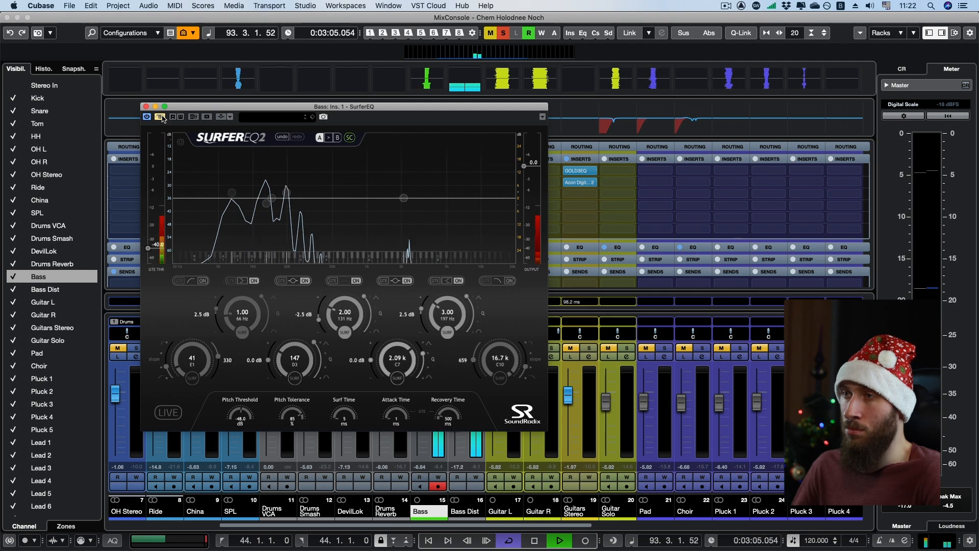
{"action": "left_click", "coordinate": [162, 116]}
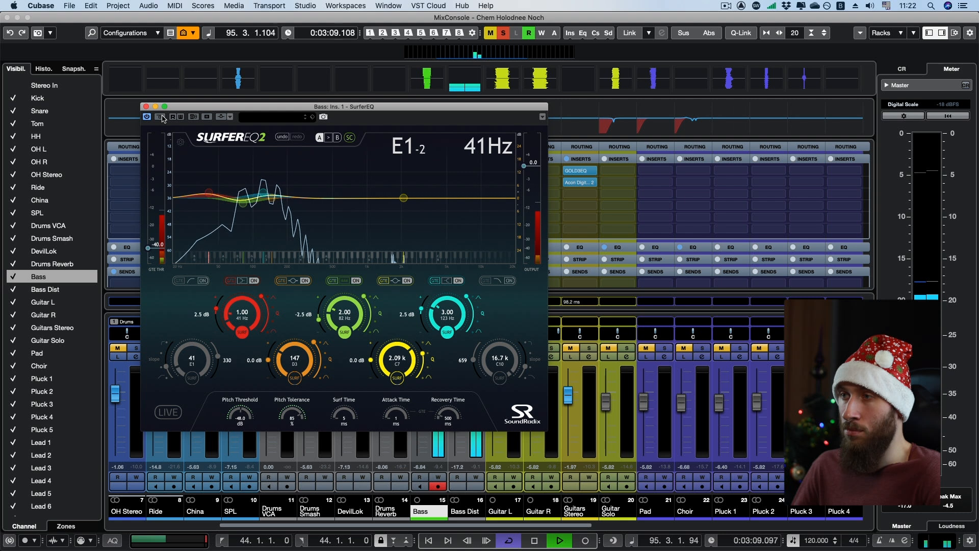
{"action": "key", "text": "space"}
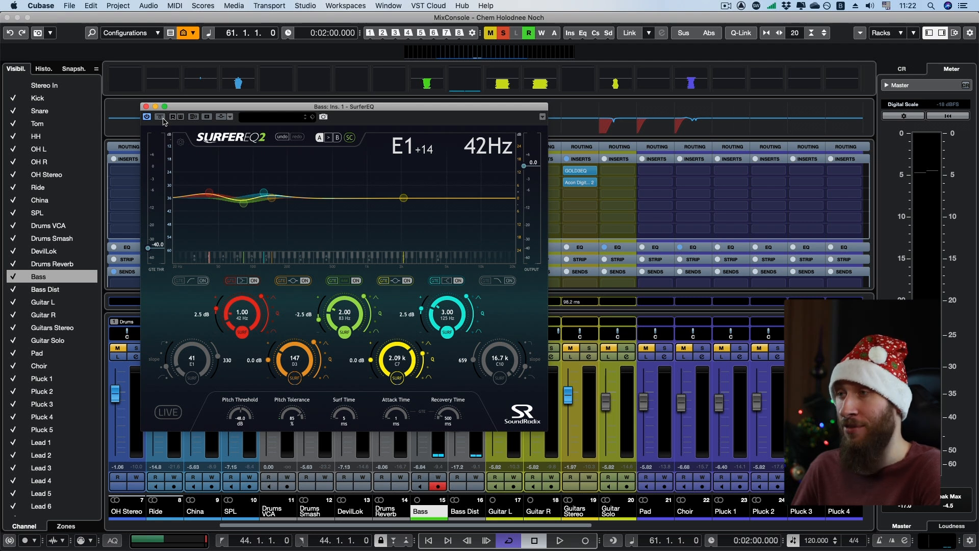
- Play the bass from the start again and compare its sound with SurferEQ active and bypassed
{"action": "left_click_drag", "start_coordinate": [282, 107], "coordinate": [188, 109]}
{"action": "key", "text": "space"}
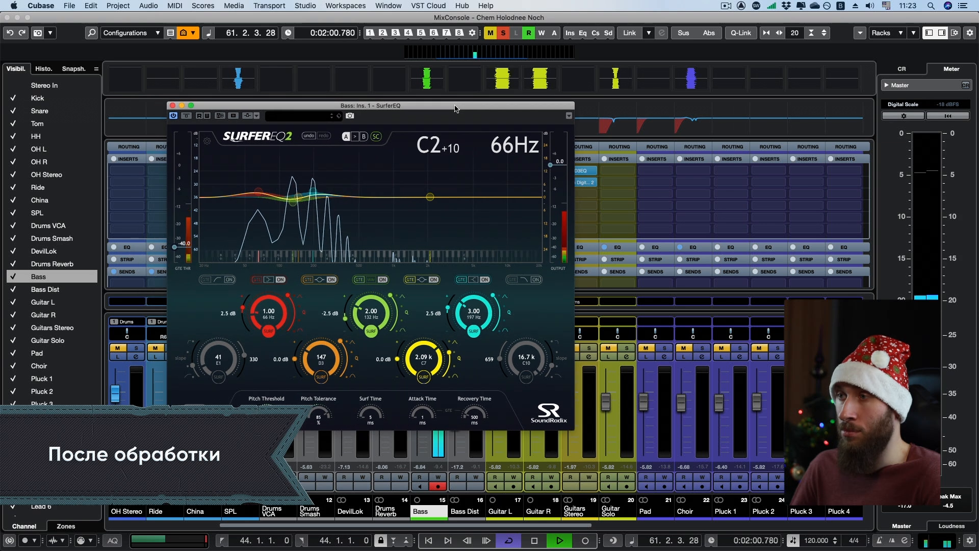
{"action": "left_click", "coordinate": [187, 117]}
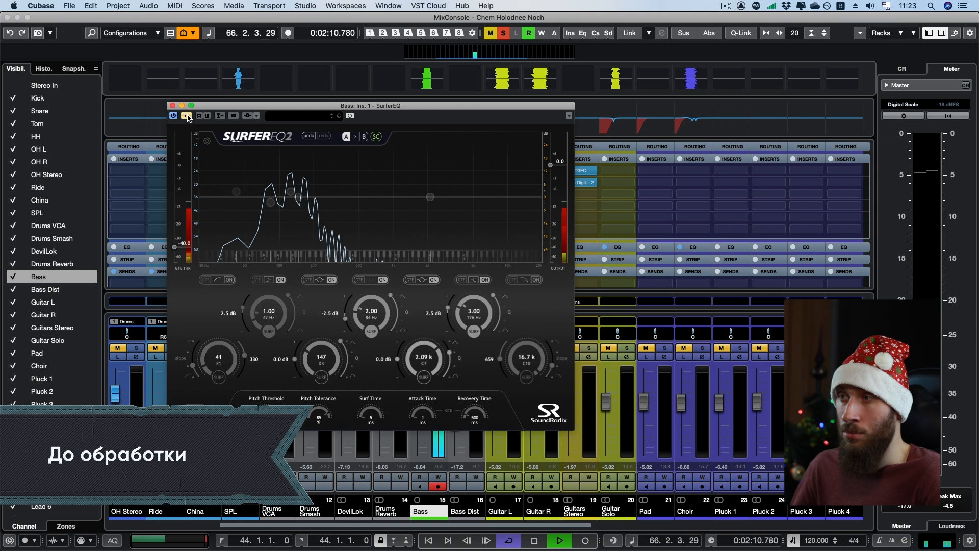
{"action": "left_click", "coordinate": [187, 116]}
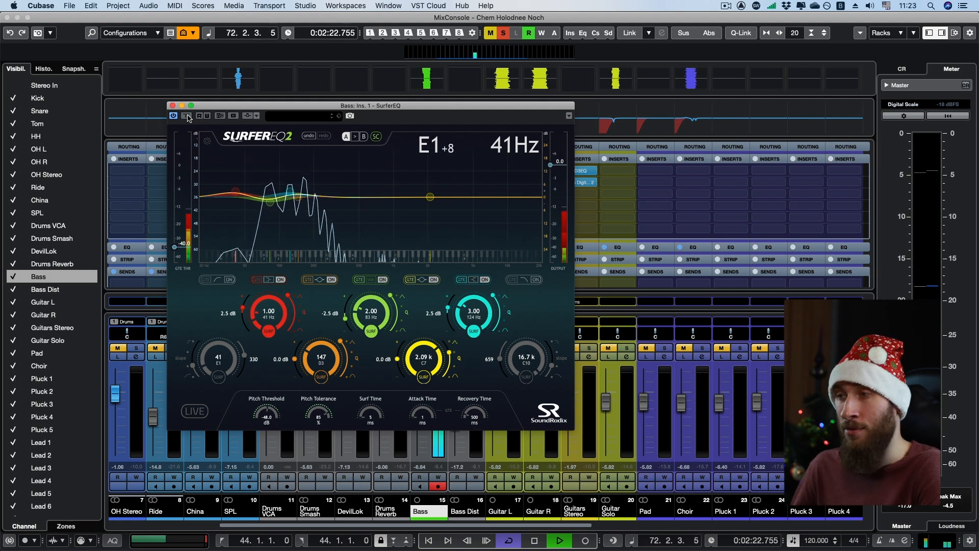
- Fine-tune the band gains by ear to 2.5 dB for red, -2.5 dB for green and 2.8 dB for cyan, then stop playback
{"action": "mouse_move", "coordinate": [243, 307]}
{"action": "left_mouse_down"}
{"action": "mouse_move", "coordinate": [246, 298]}
{"action": "mouse_move", "coordinate": [245, 308]}
{"action": "left_mouse_up"}
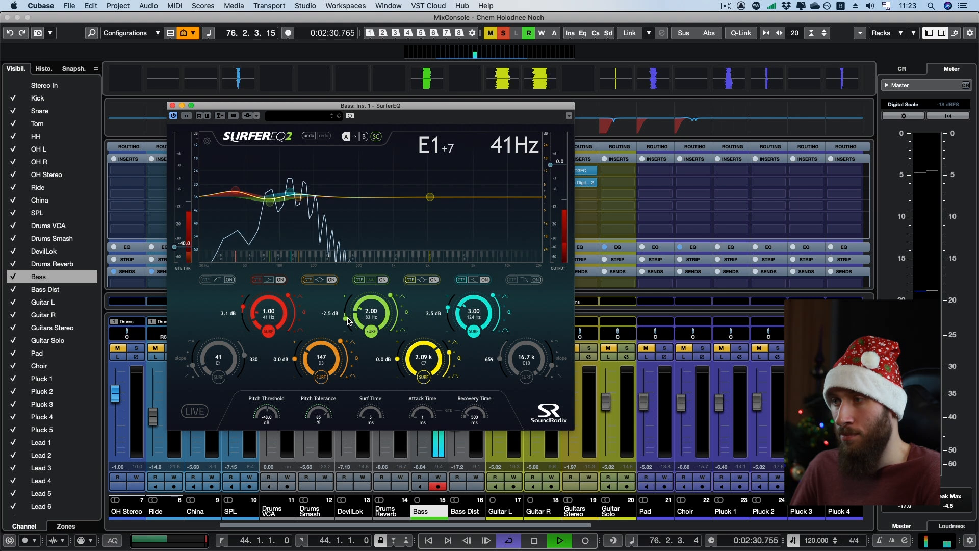
{"action": "left_click_drag", "start_coordinate": [347, 317], "coordinate": [347, 318]}
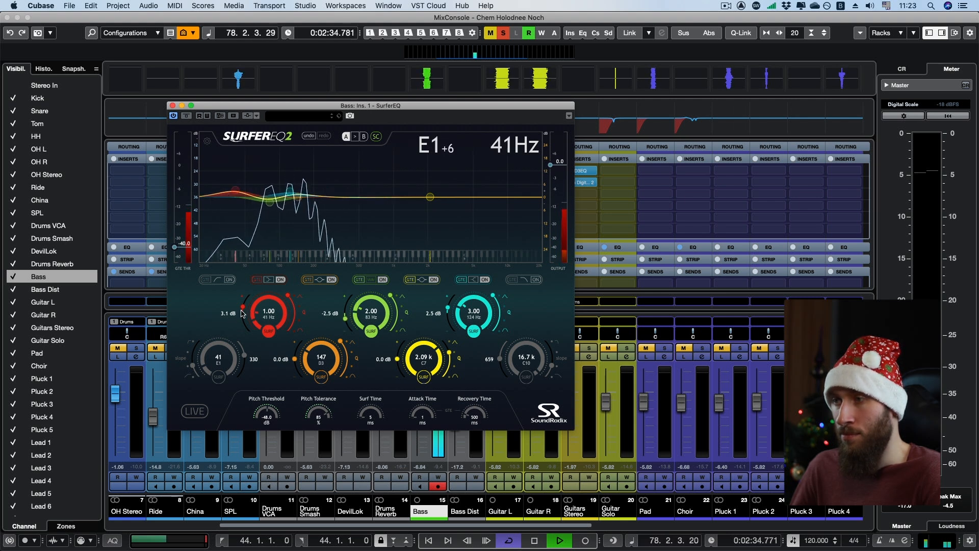
{"action": "left_click_drag", "start_coordinate": [242, 310], "coordinate": [243, 311]}
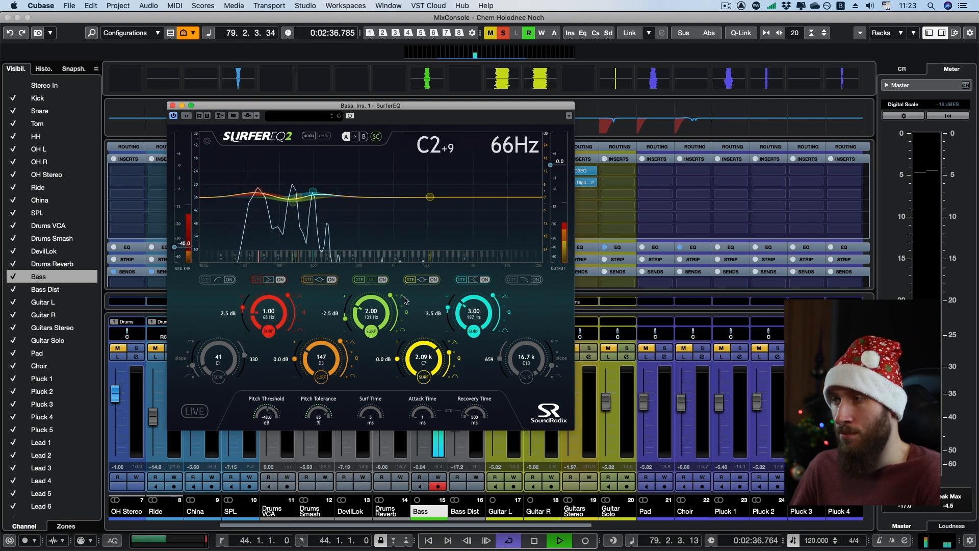
{"action": "left_click_drag", "start_coordinate": [449, 308], "coordinate": [448, 311]}
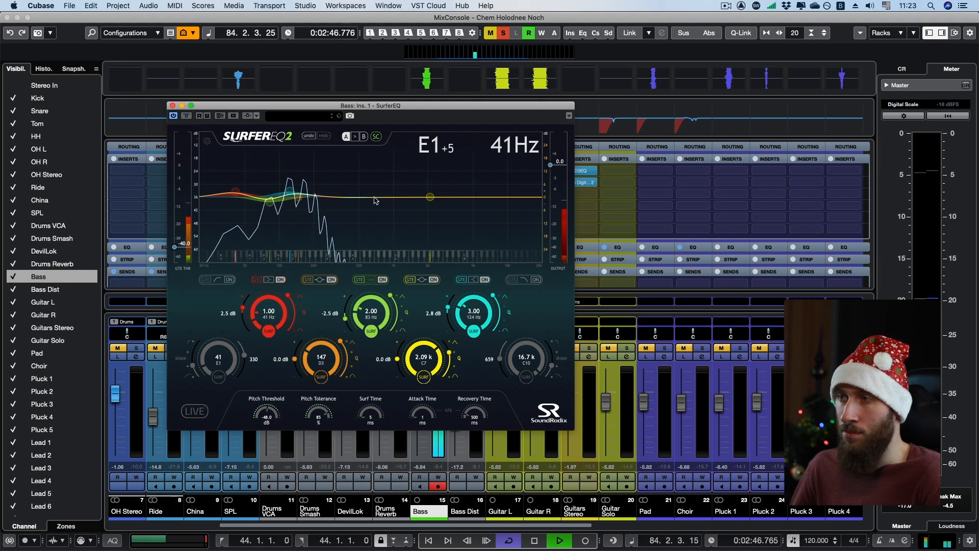
{"action": "key", "text": "space"}
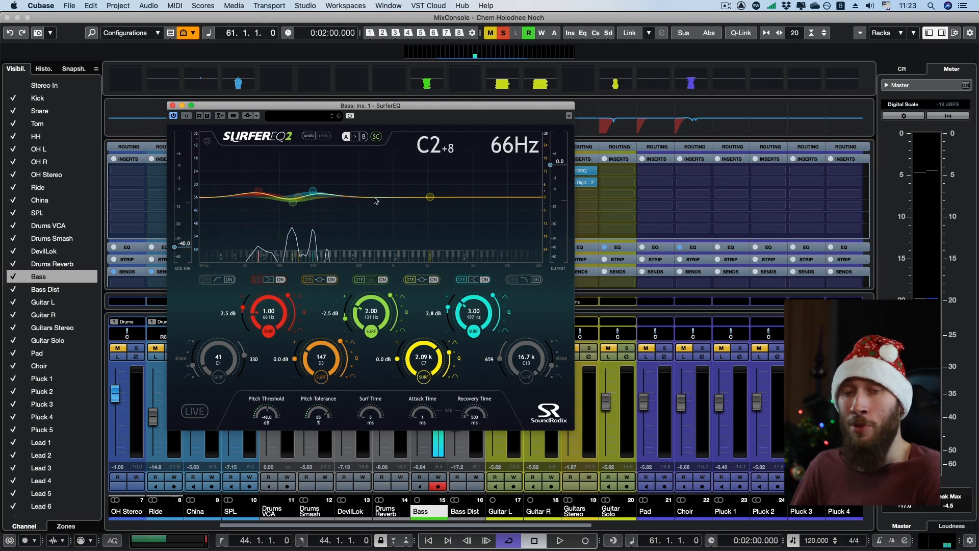
- Listen to the equalized bass together with the Bass Dist channel and close the SurferEQ window
{"action": "left_click_drag", "start_coordinate": [372, 108], "coordinate": [246, 106]}
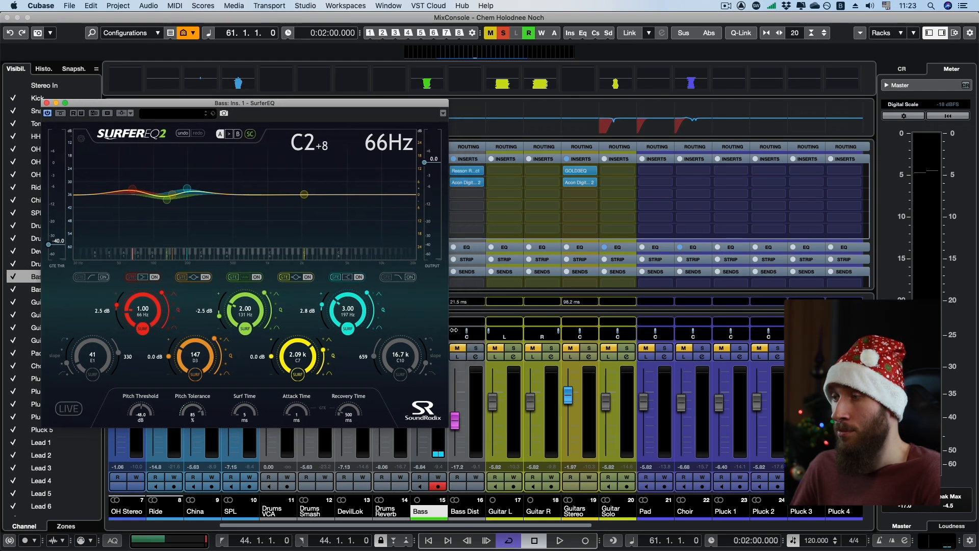
{"action": "key", "text": "space"}
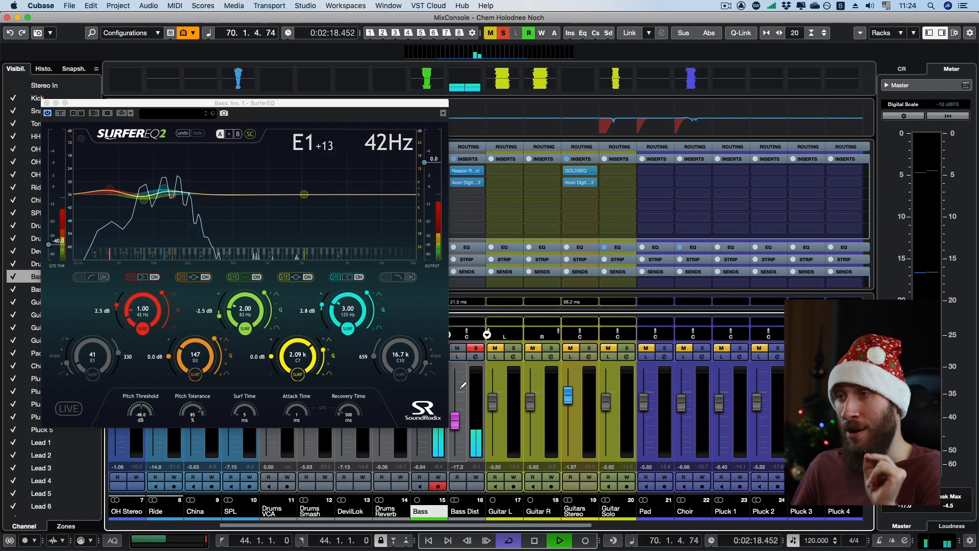
{"action": "left_click", "coordinate": [47, 103]}
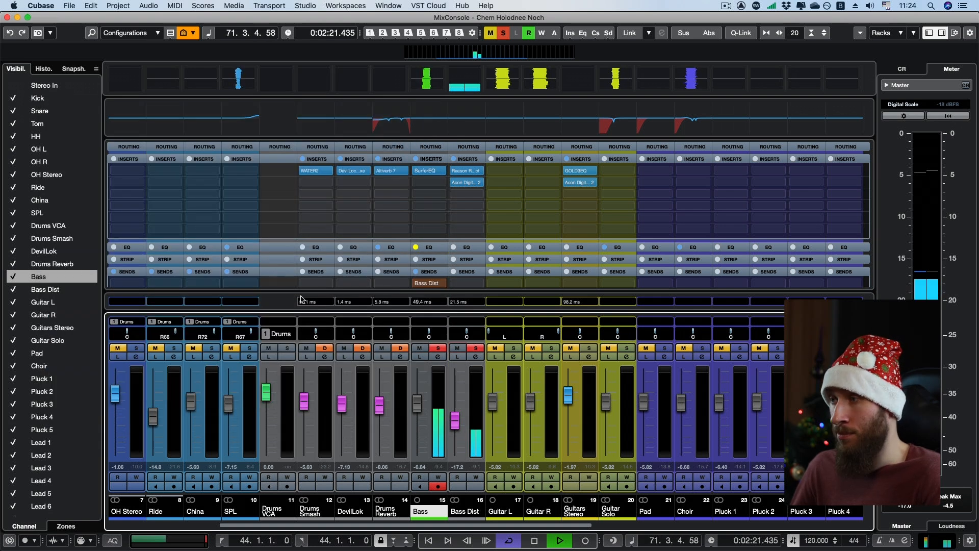
- Open the channel settings of the Bass channel and load the Tube Compressor in its channel strip
{"action": "left_click", "coordinate": [442, 360]}
{"action": "left_click", "coordinate": [219, 263]}
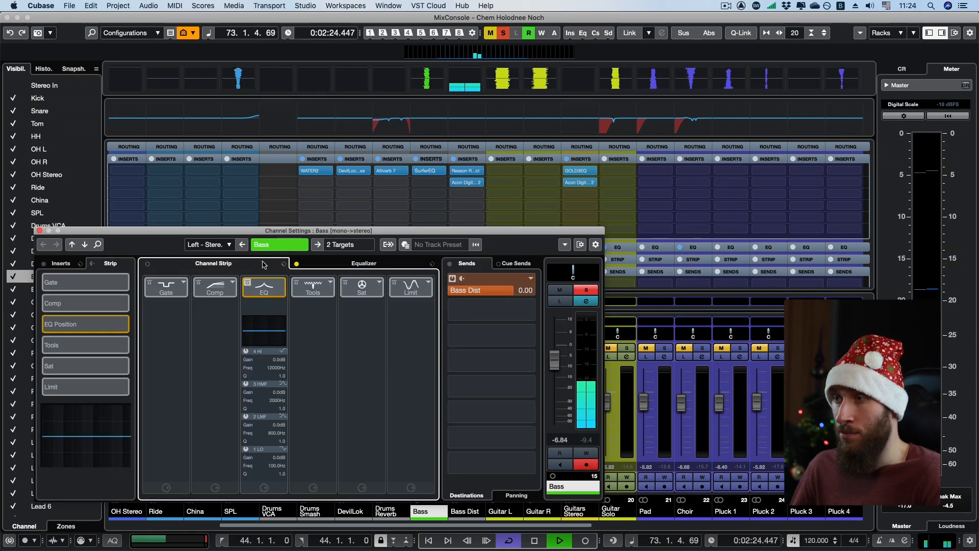
{"action": "left_click", "coordinate": [232, 282]}
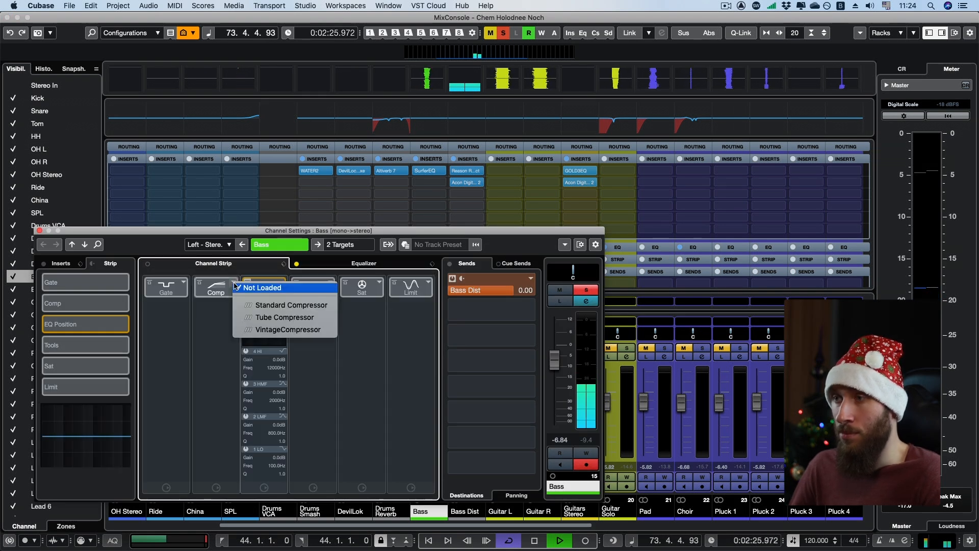
{"action": "left_click", "coordinate": [262, 319]}
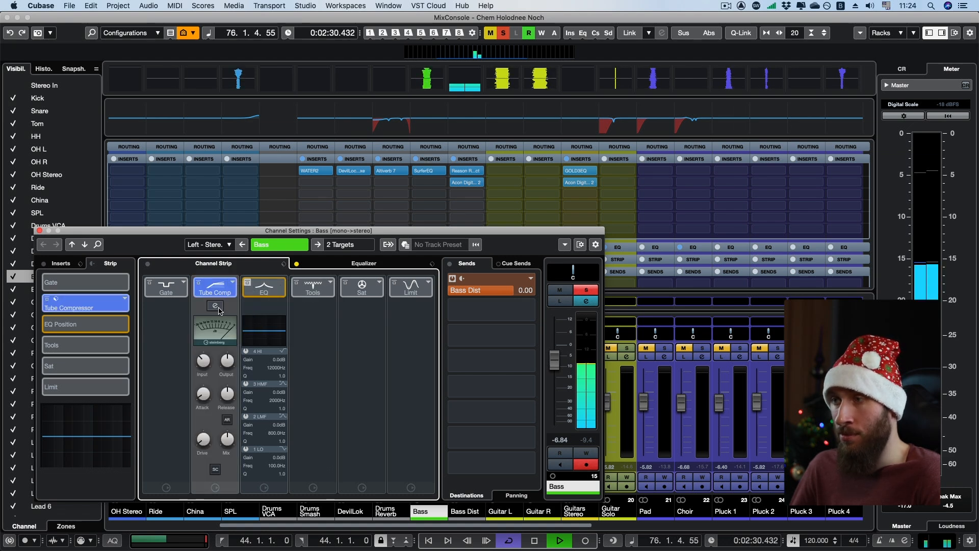
- Expand the Tube Compressor to its full editor in the Bass channel strip and load the AM Acoustic Bass preset
{"action": "left_click", "coordinate": [218, 306]}
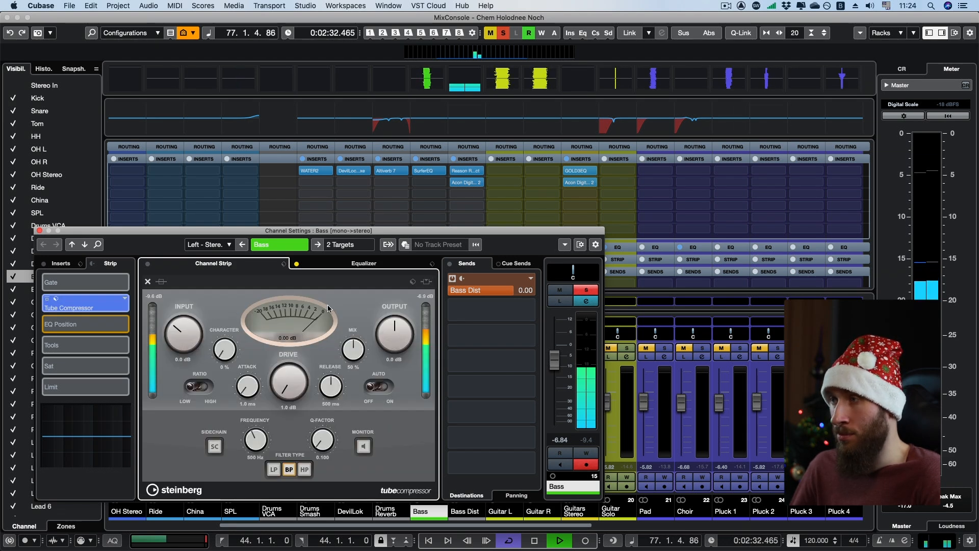
{"action": "left_click", "coordinate": [414, 284]}
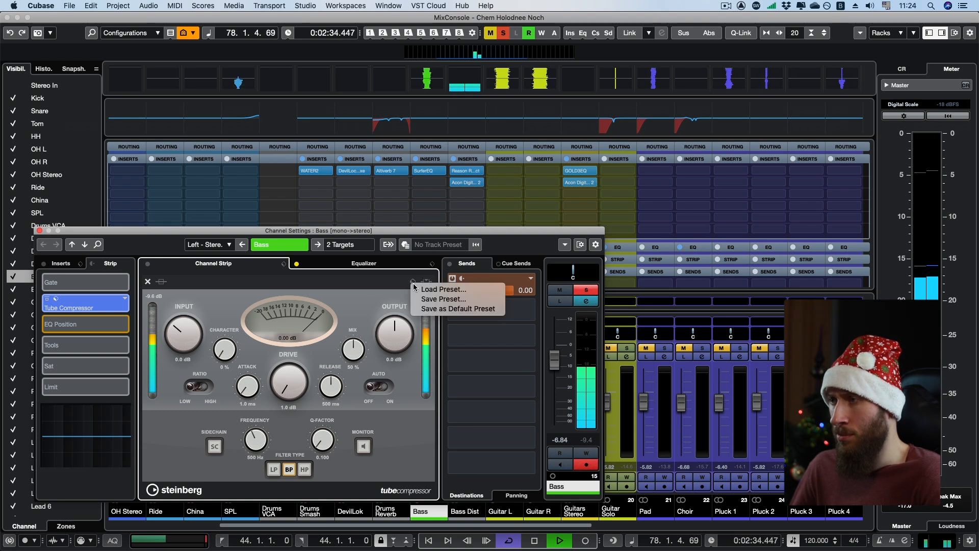
{"action": "left_click", "coordinate": [420, 287]}
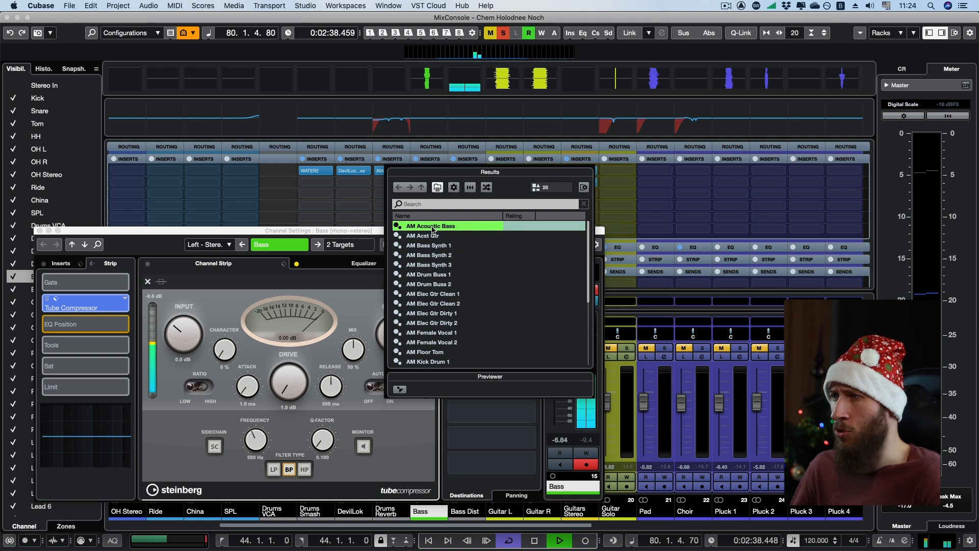
{"action": "double_click", "coordinate": [432, 228]}
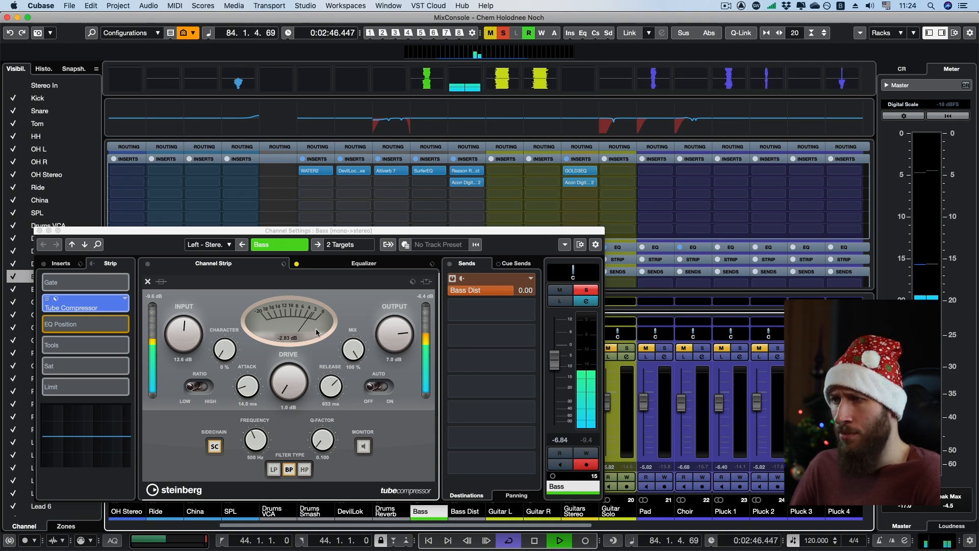
- Raise the Tube Compressor's drive to about 2.5 dB, switch its ratio to High and turn auto release on
{"action": "left_click", "coordinate": [292, 389]}
{"action": "mouse_move", "coordinate": [291, 389]}
{"action": "left_mouse_down"}
{"action": "mouse_move", "coordinate": [294, 363]}
{"action": "mouse_move", "coordinate": [295, 380]}
{"action": "left_mouse_up"}
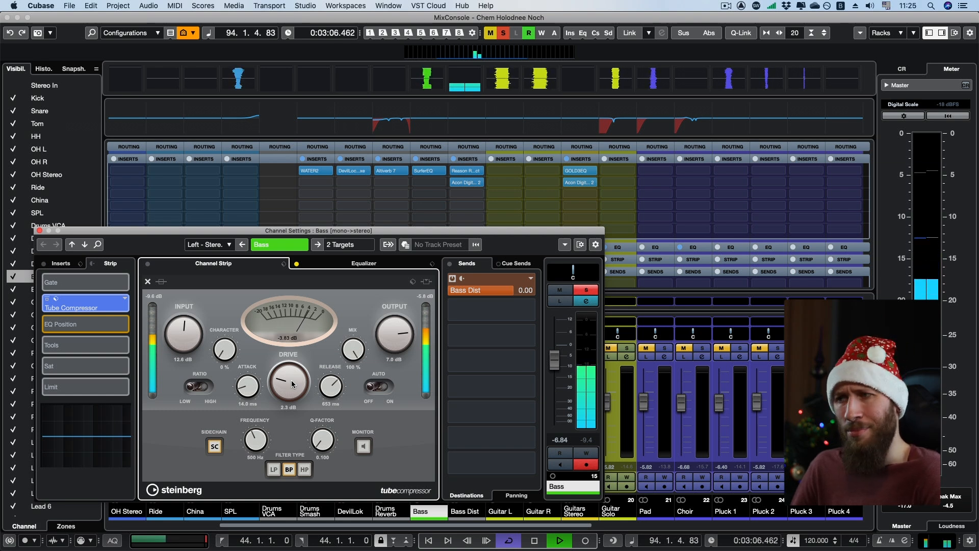
{"action": "left_click", "coordinate": [375, 387]}
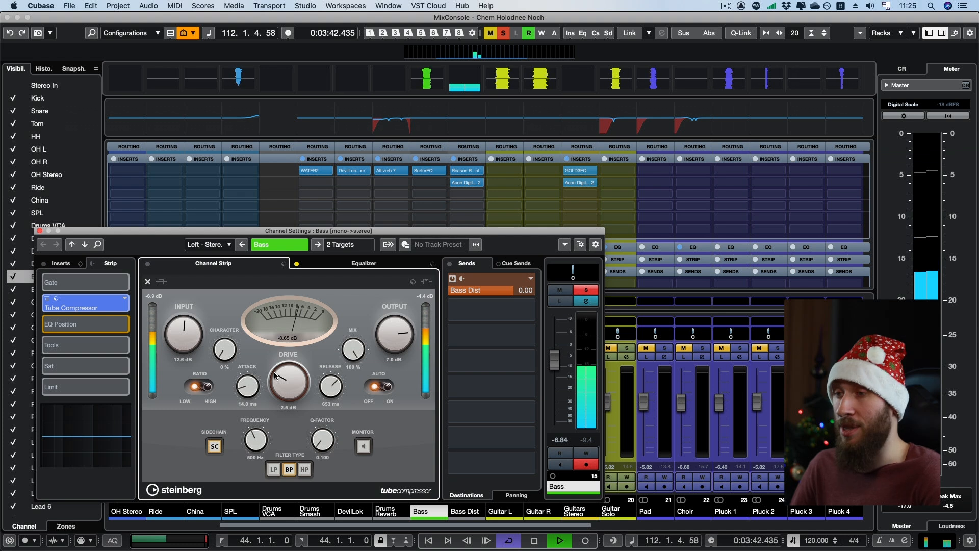
- Compare the soloed bass with the Tube Compressor bypassed and active, then stop playback
{"action": "left_click", "coordinate": [162, 283]}
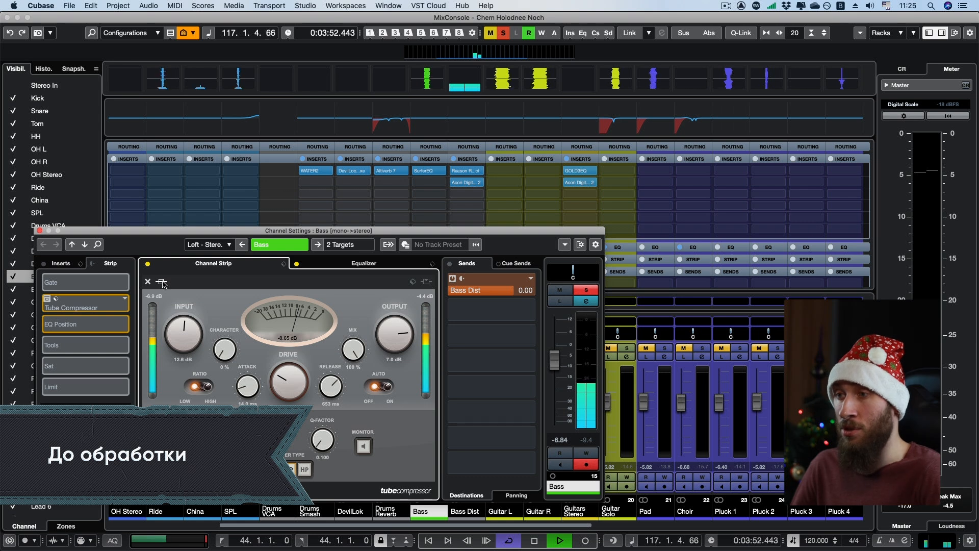
{"action": "left_click", "coordinate": [162, 284]}
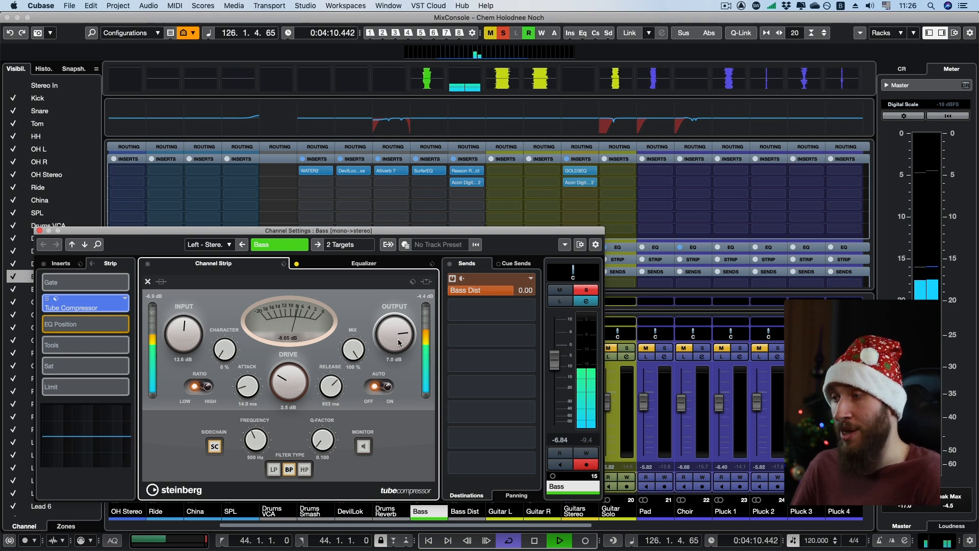
{"action": "key", "text": "space"}
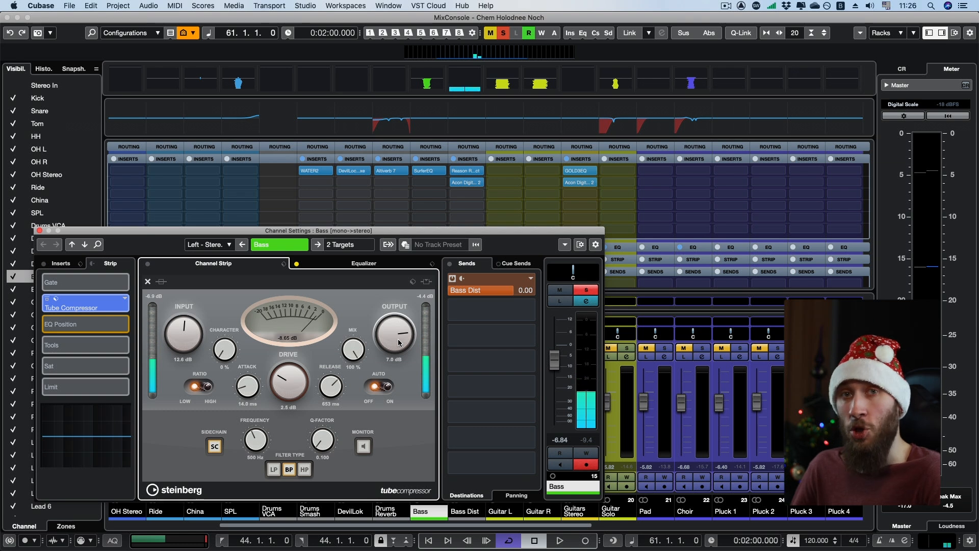
- Close the channel settings, unsolo the Bass channel and lower its fader to -7.45 dB while listening to the full mix
{"action": "left_click", "coordinate": [39, 231]}
{"action": "left_click", "coordinate": [438, 348]}
{"action": "key", "text": "space"}
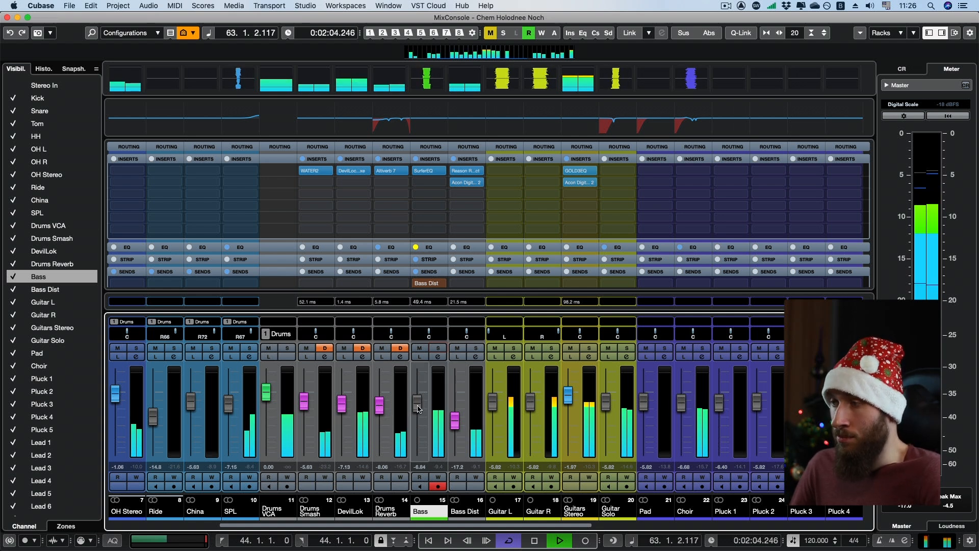
{"action": "scroll", "coordinate": [417, 409], "scroll_direction": "down", "scroll_amount": 2}
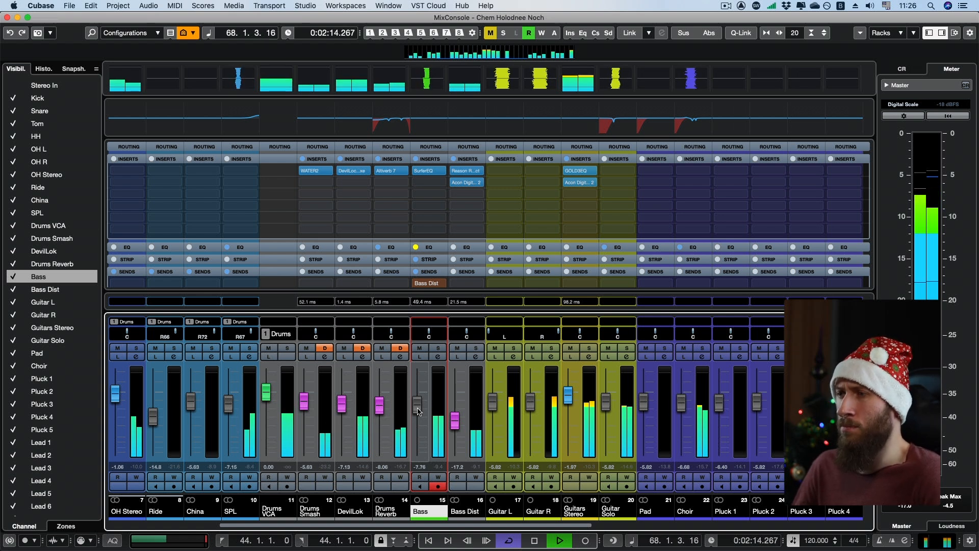
{"action": "left_click_drag", "start_coordinate": [417, 411], "coordinate": [417, 411]}
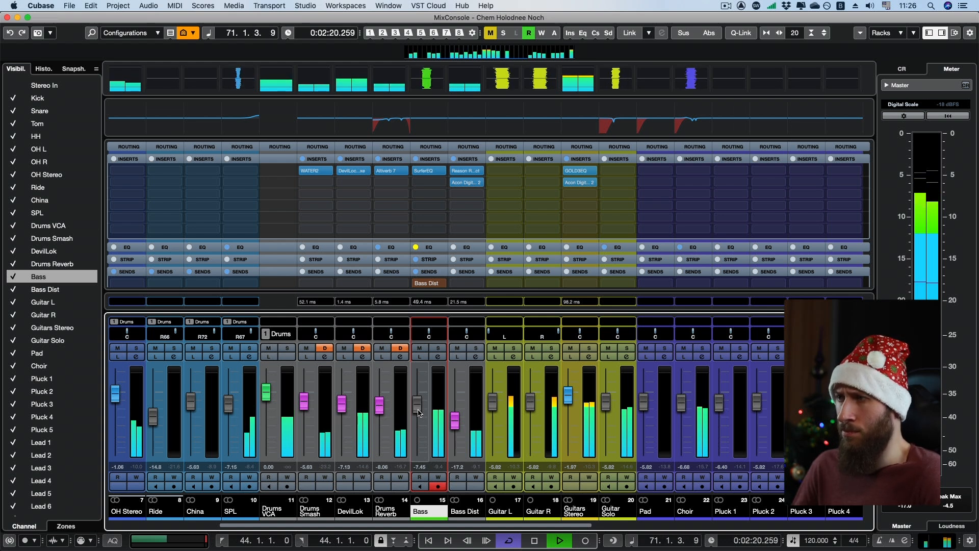
{"action": "key", "text": "space"}
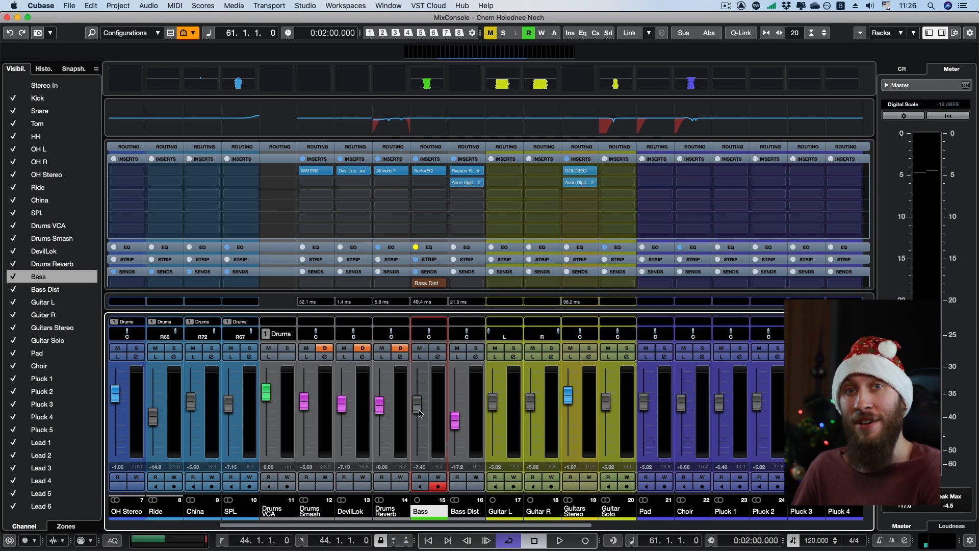
- Compare the playing mix with the Bass channel muted and unmuted, trimming its fader to -7.76 dB, and stop playback with it unmuted
{"action": "left_click", "coordinate": [420, 349]}
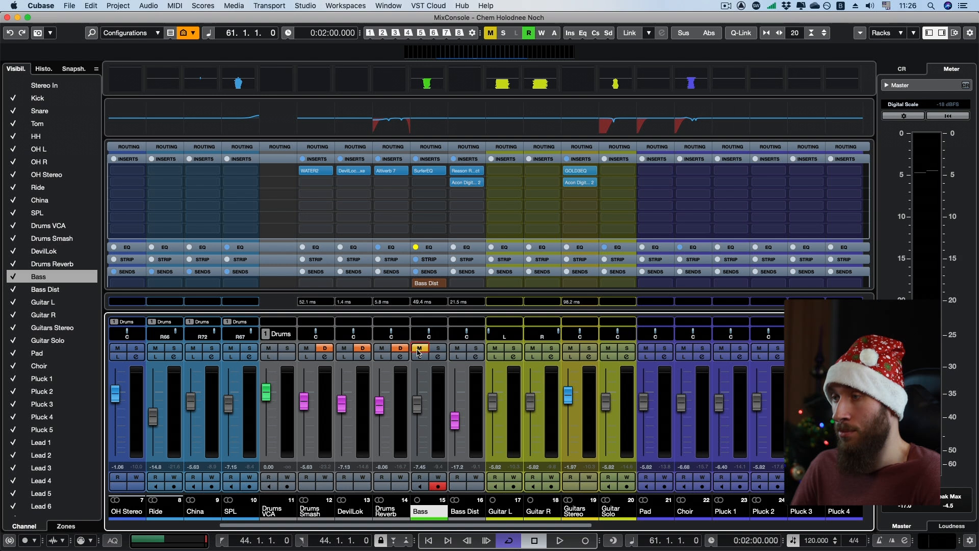
{"action": "key", "text": "space"}
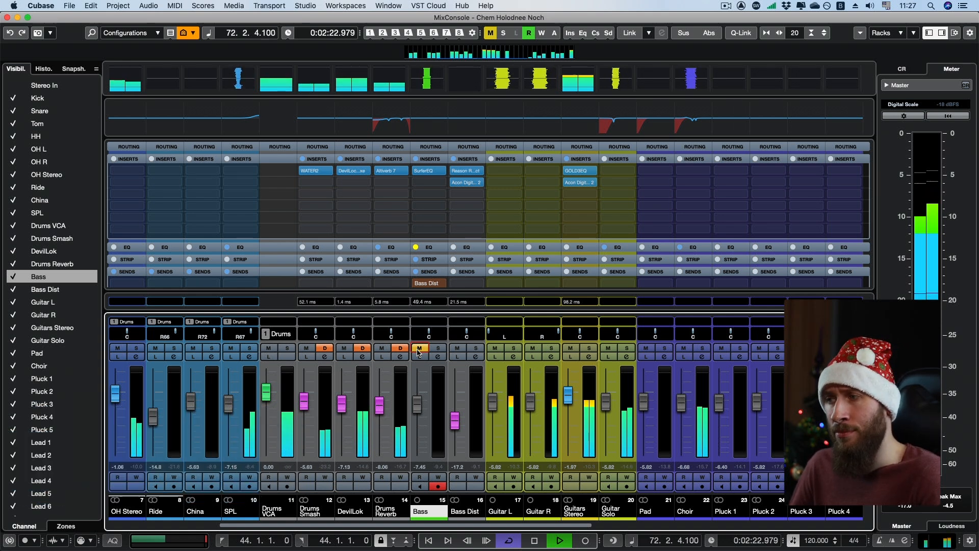
{"action": "left_click", "coordinate": [419, 351]}
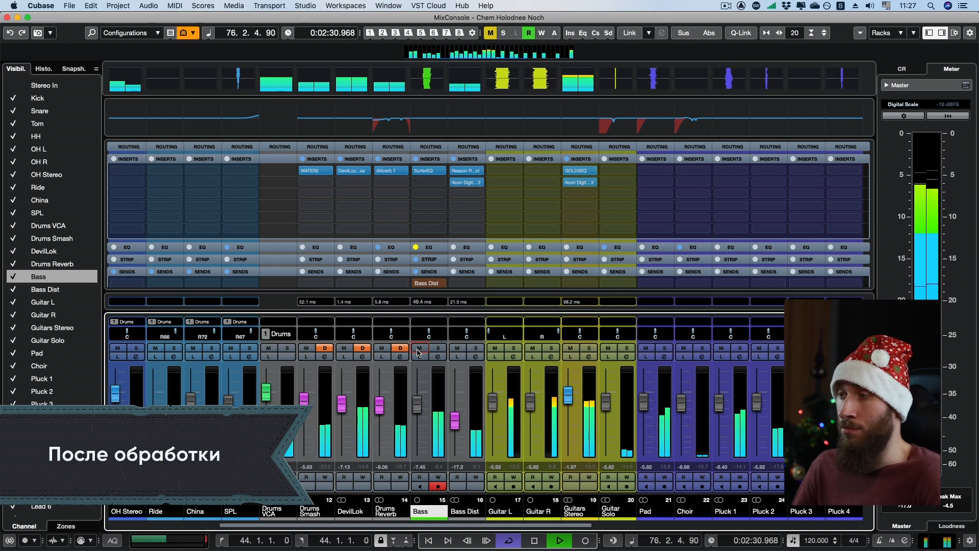
{"action": "left_click", "coordinate": [419, 349]}
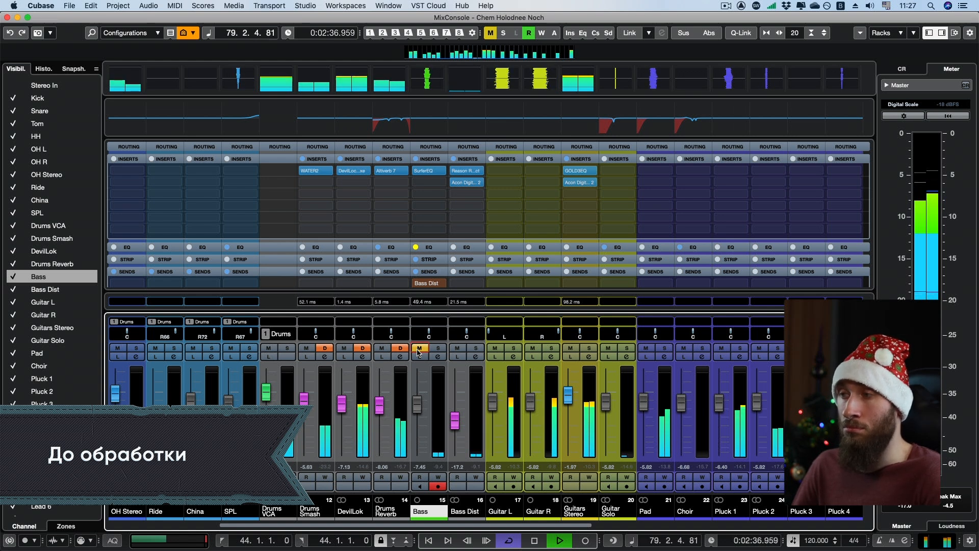
{"action": "left_click", "coordinate": [419, 349]}
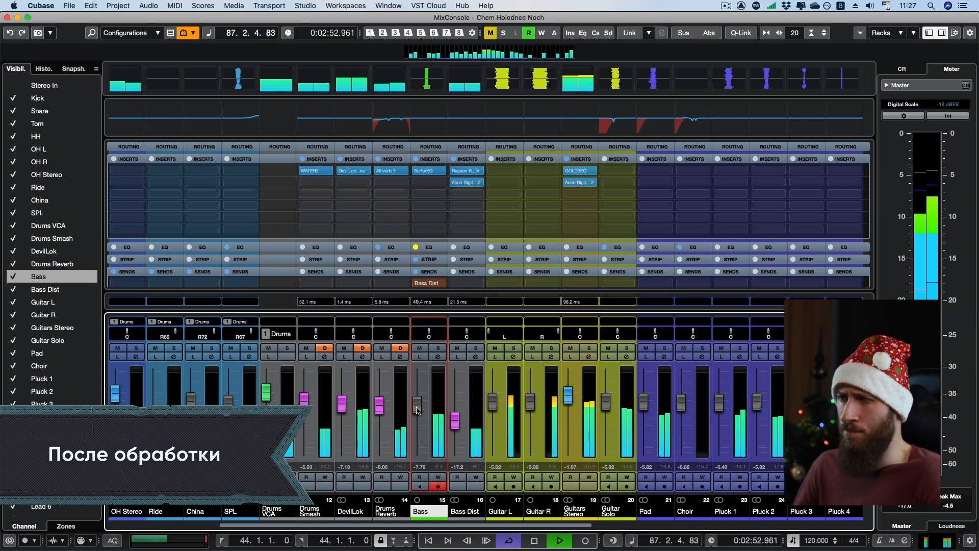
{"action": "left_click", "coordinate": [419, 350]}
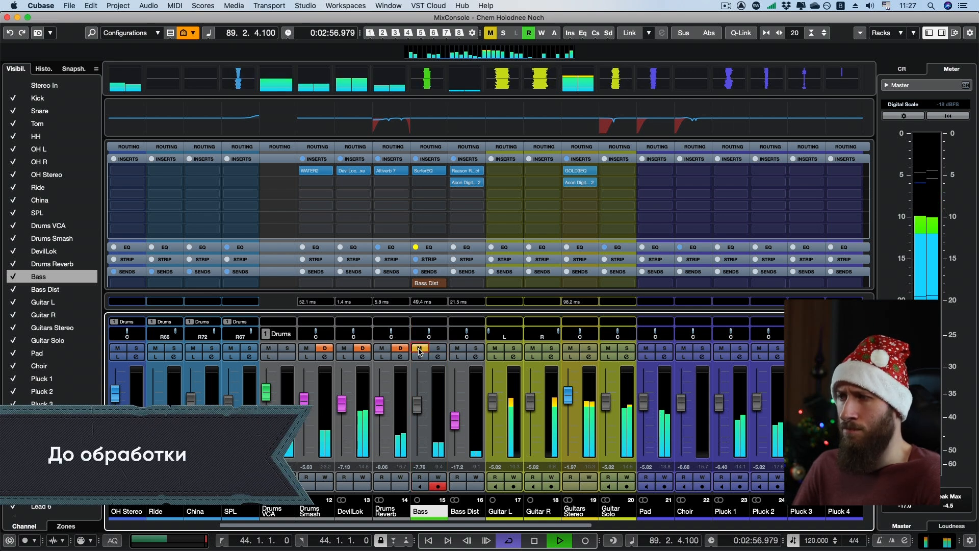
{"action": "left_click", "coordinate": [419, 349]}
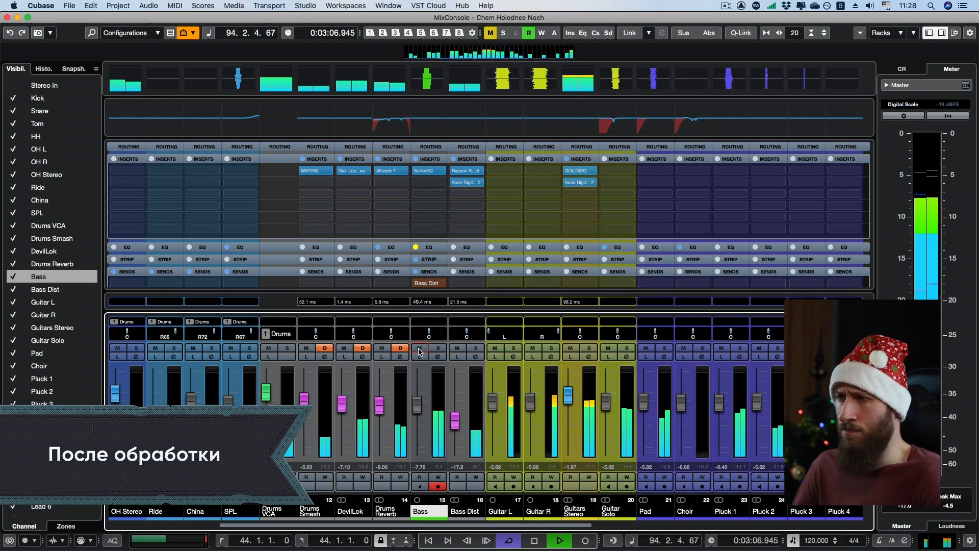
{"action": "key", "text": "space"}
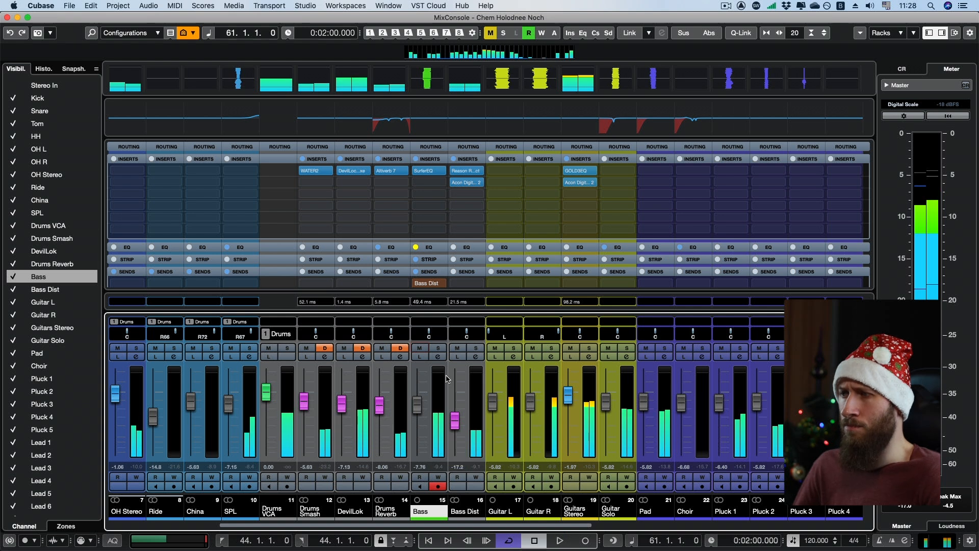